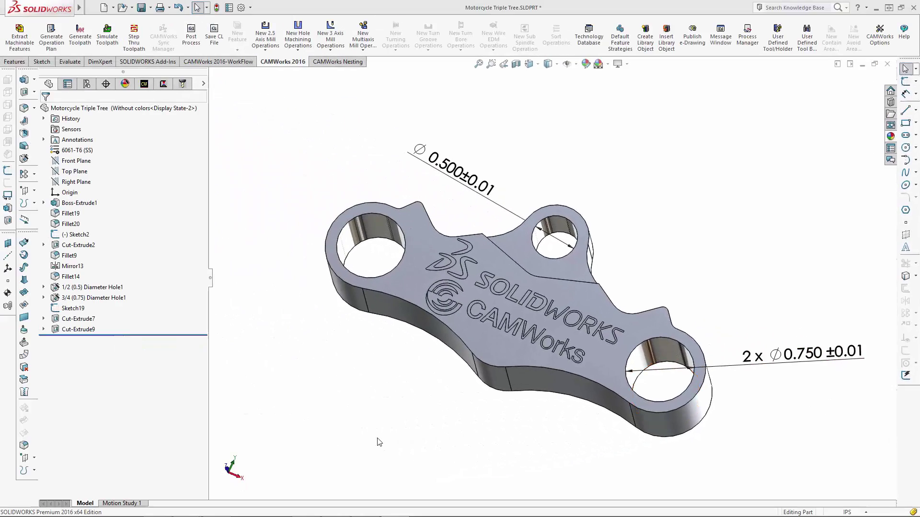
After reviewing the existing operations, tighten the 2x Ø0.750 hole tolerance from ±0.01 to ±0.001
left_click(163, 85)
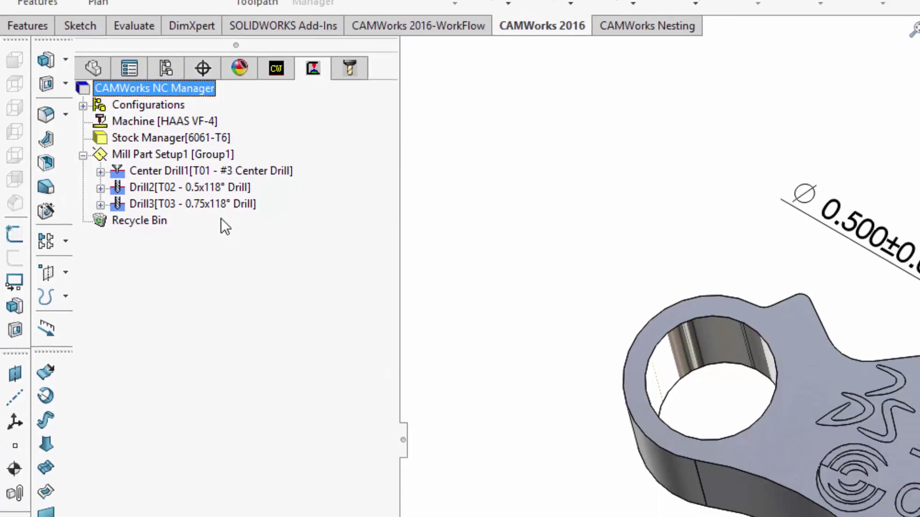
left_click(52, 84)
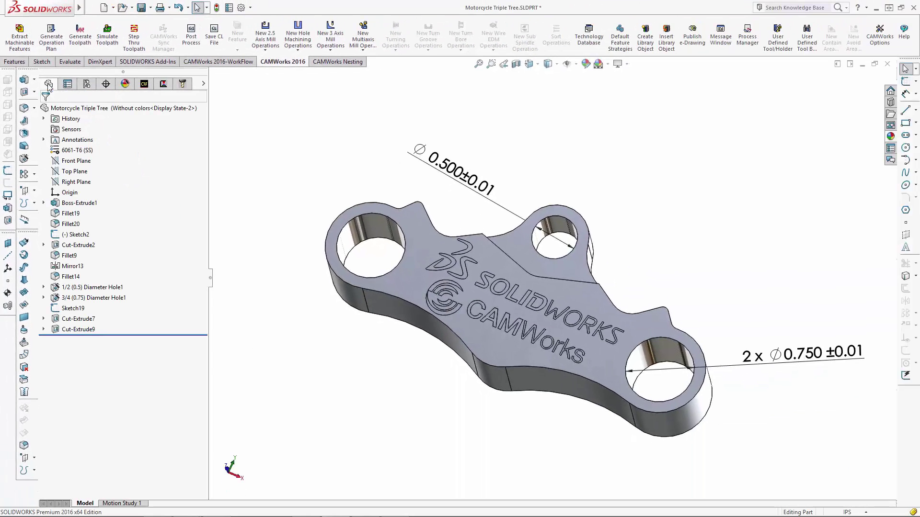
left_click(852, 351)
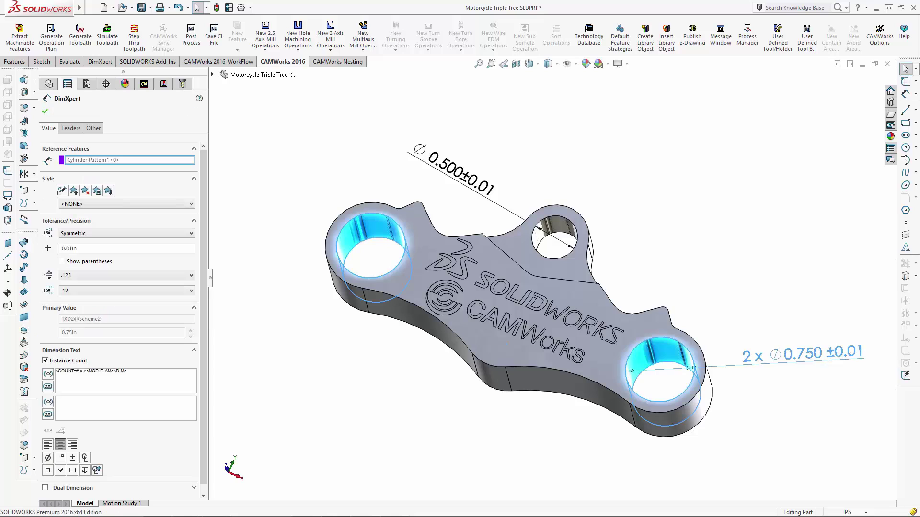
left_click(104, 249)
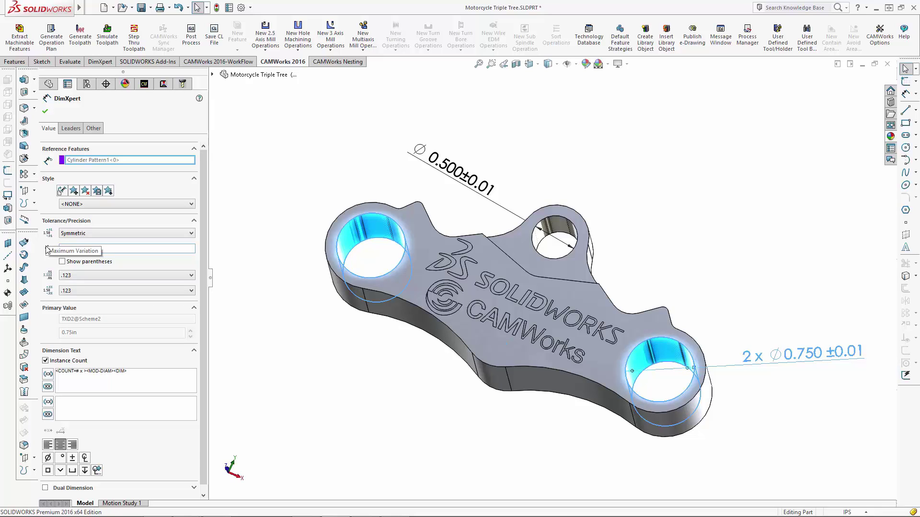
left_click(45, 111)
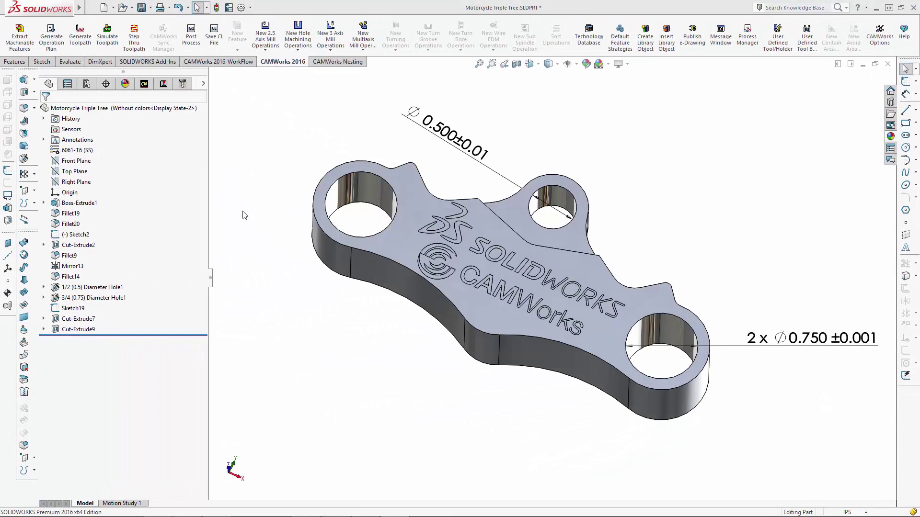
Fully rebuild the CAMWorks data and review the drill, bore and ream operations for the 0.750 holes
left_click(145, 86)
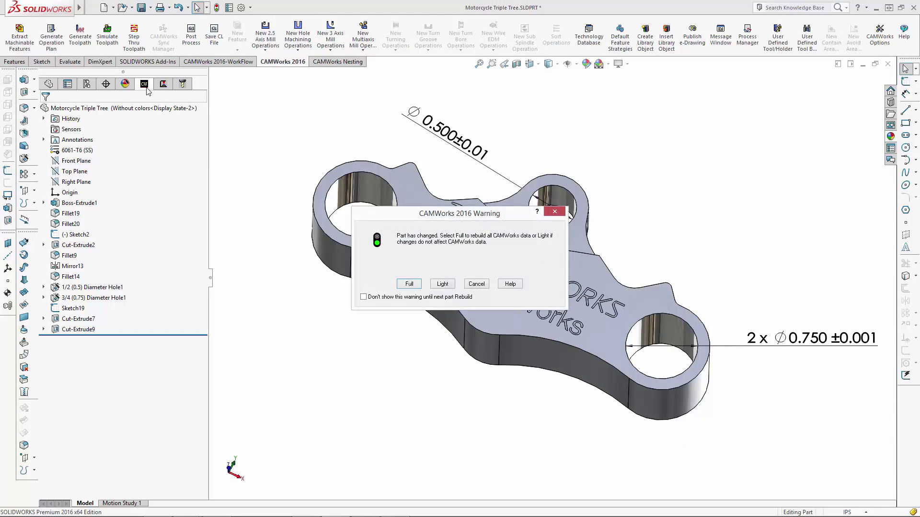
left_click(409, 284)
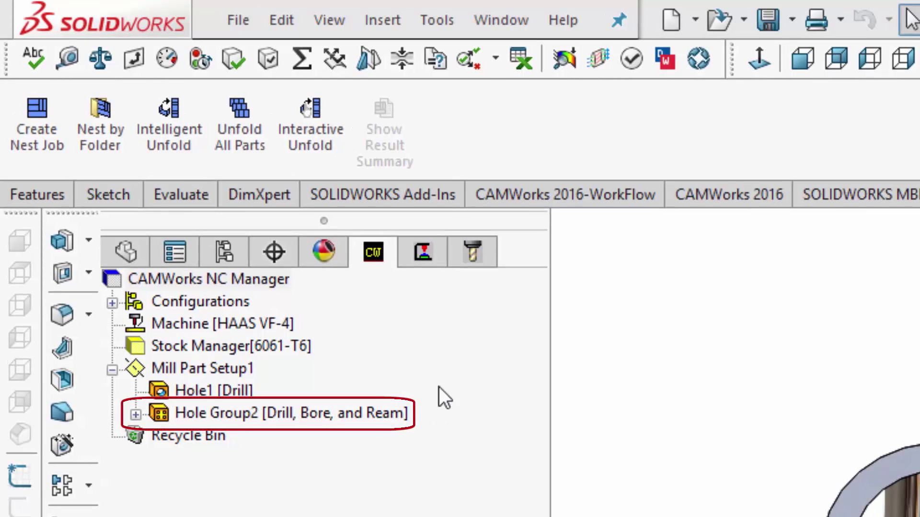
left_click(419, 250)
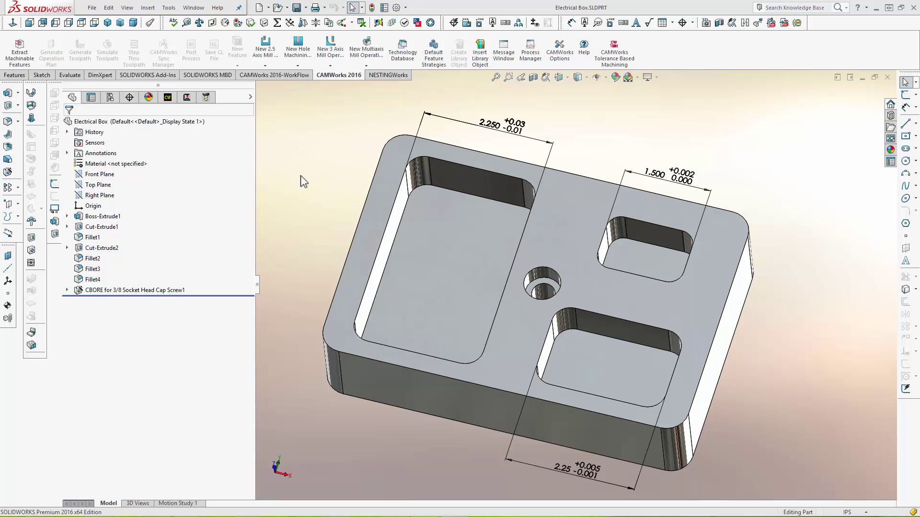
Show the Electrical Box's empty NC Manager, listing only the Mill - Inch machine and 6061-T6 stock
left_click(167, 98)
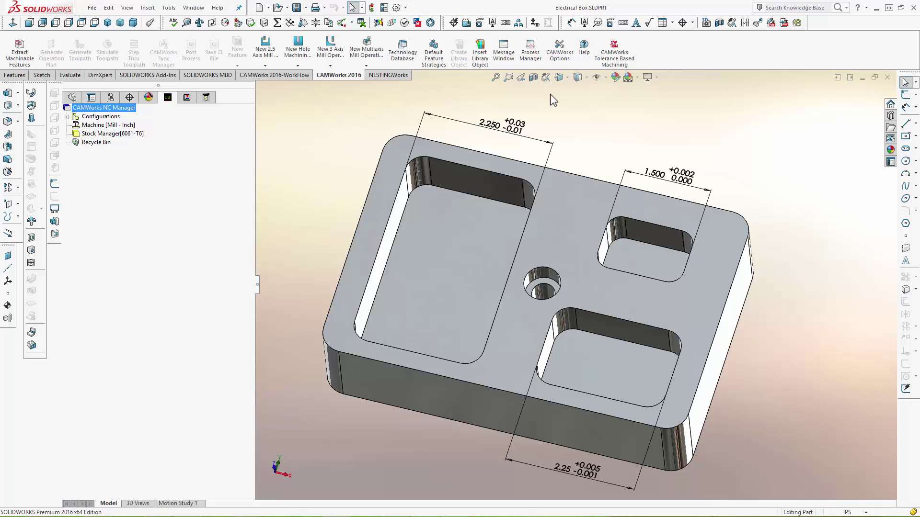
Run Tolerance Based Machining on the Electrical Box and review the generated drill, rough and contour operations
left_click(626, 56)
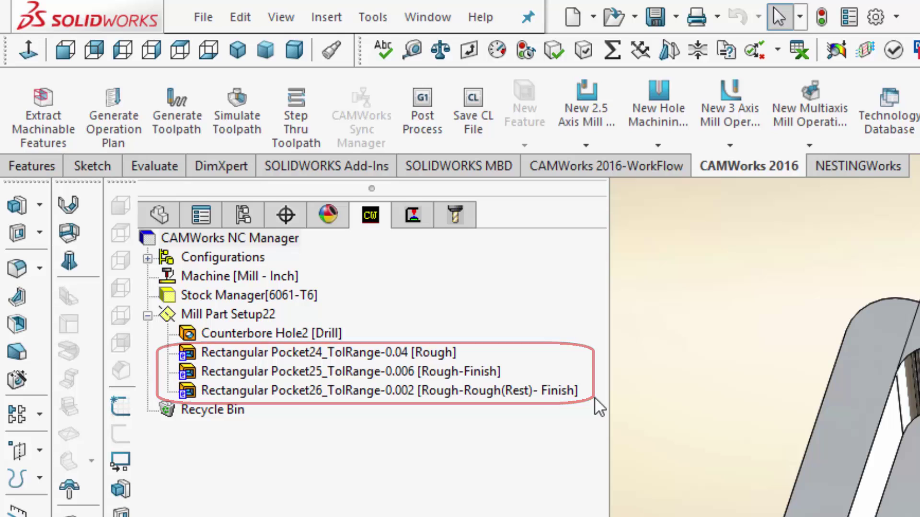
left_click(418, 219)
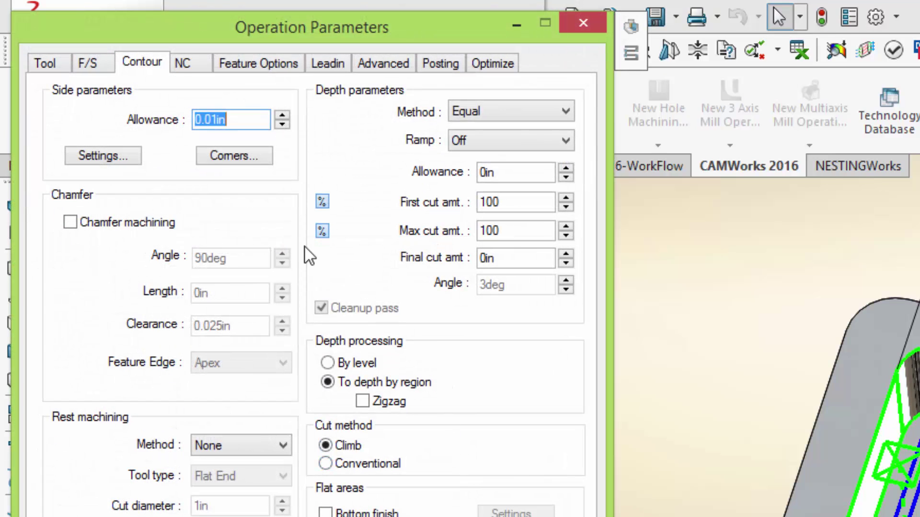
Keep the contour operation's 0.01in side allowance, close its parameters and hide the contour toolpath
left_click(245, 123)
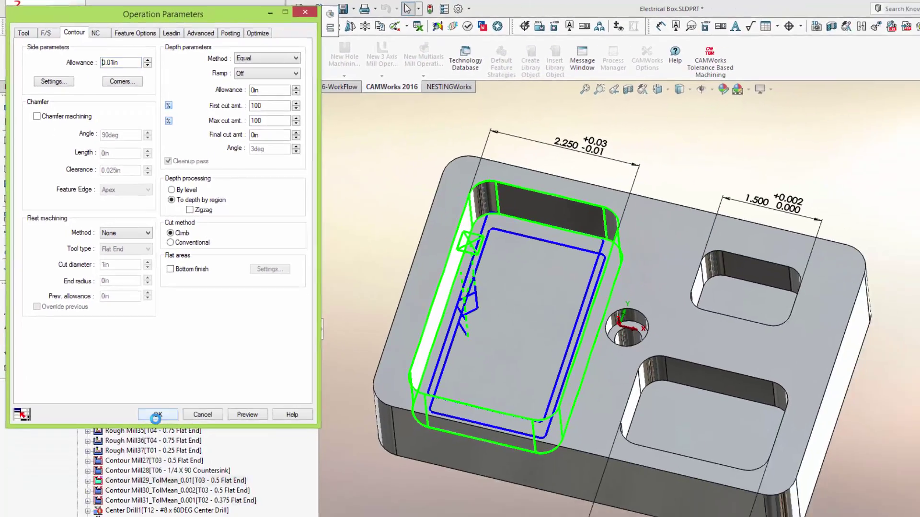
left_click(189, 416)
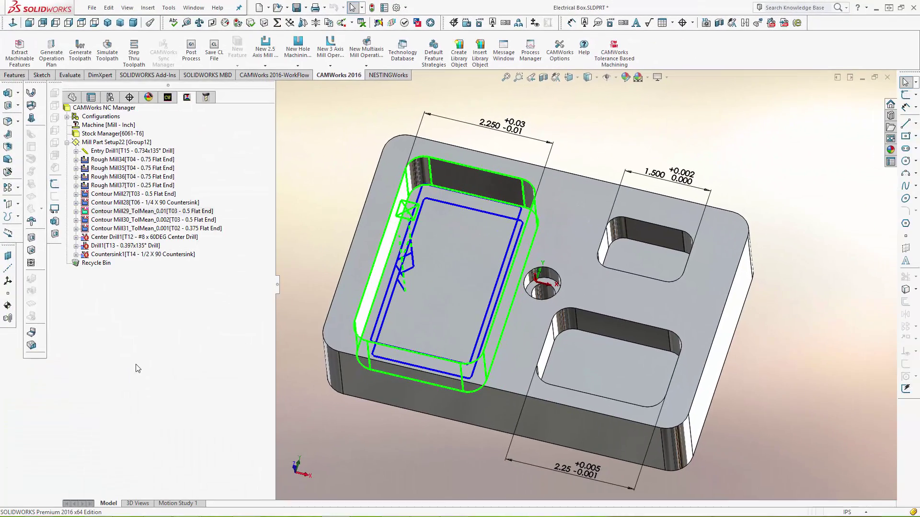
left_click(184, 386)
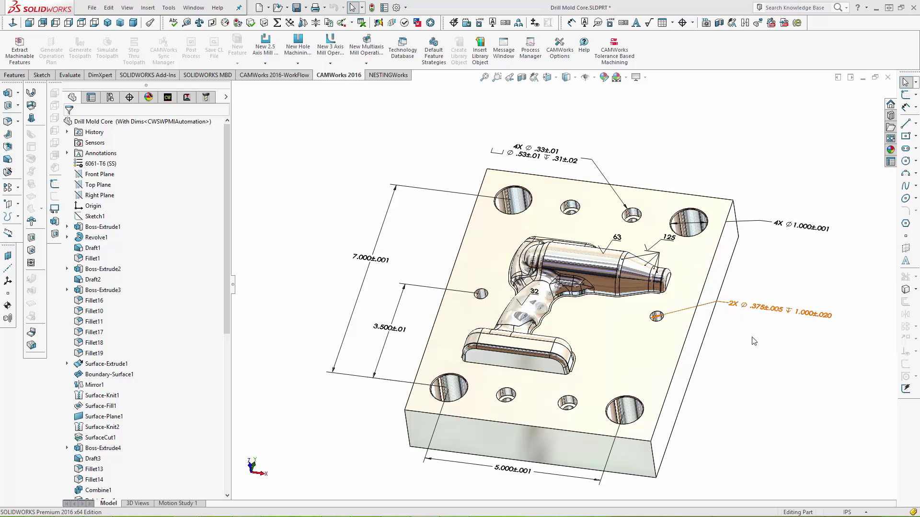
Run Tolerance Based Machining on the Drill Mold Core to create its hole and 32/63/125 finish features
left_click(622, 60)
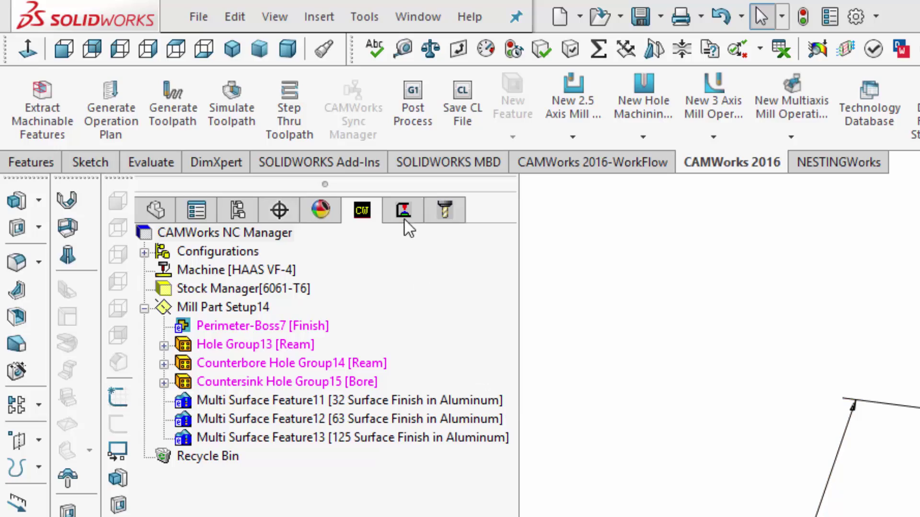
Display the Pattern Project7, 8 and 9 ball-nose toolpaths together in Front view
left_click(403, 211)
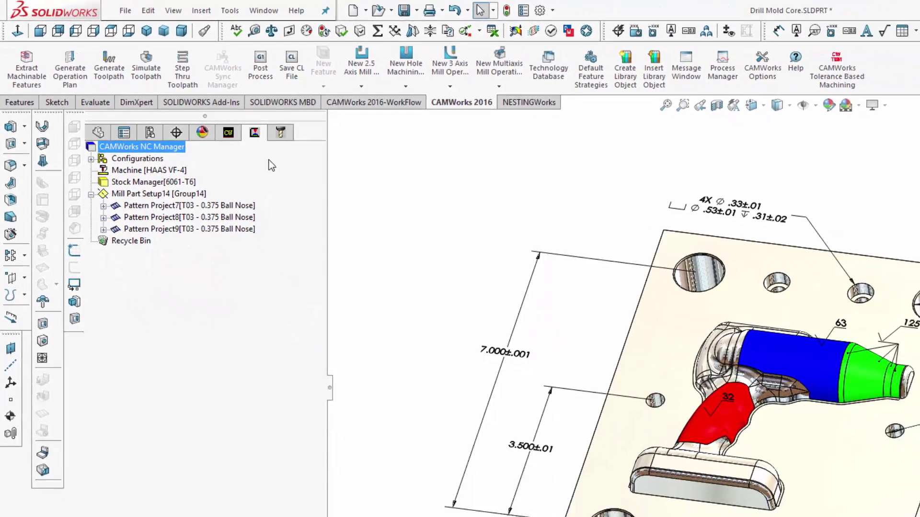
left_click(196, 205)
left_click(233, 219, "shift")
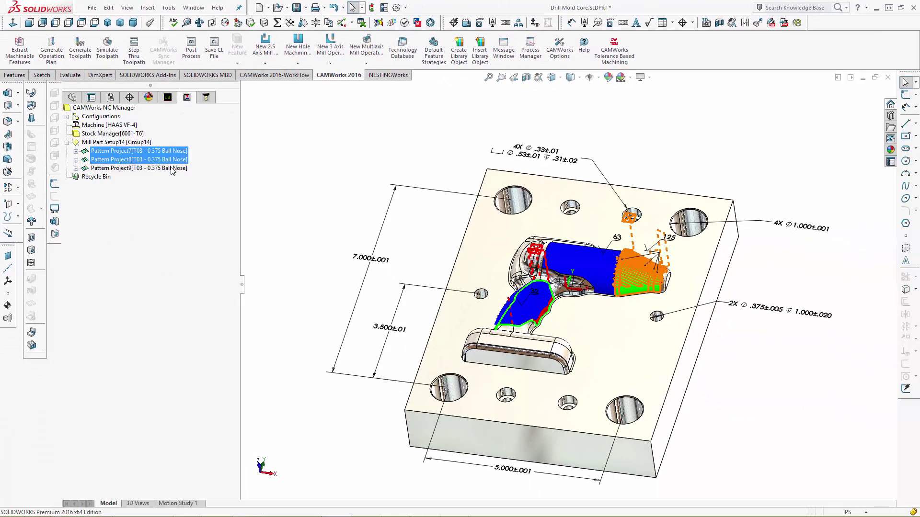
left_click(172, 168, "shift")
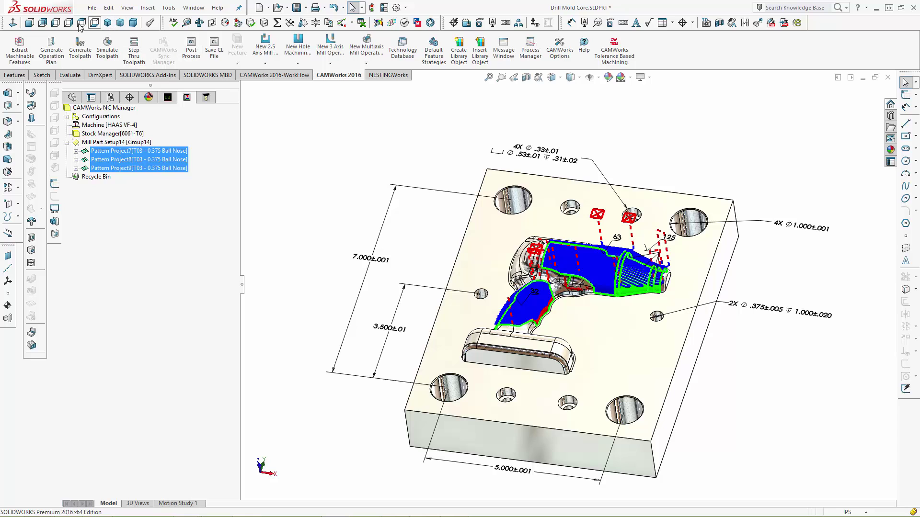
left_click(29, 23)
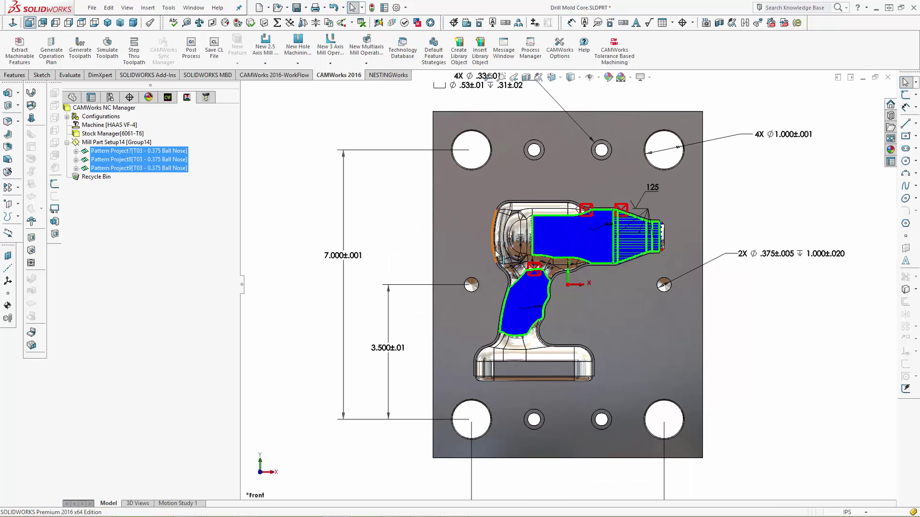
Zoom in to inspect the finishing toolpaths over the mold surfaces, then fit the whole part
key("Escape")
scroll(698, 238, "down", 5)
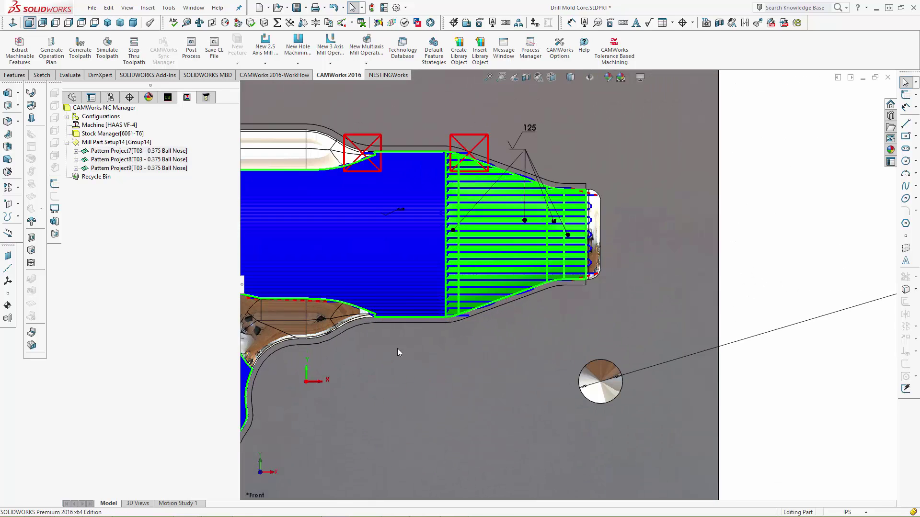
scroll(463, 323, "down", 2)
scroll(477, 283, "down", 1)
scroll(499, 196, "down", 1)
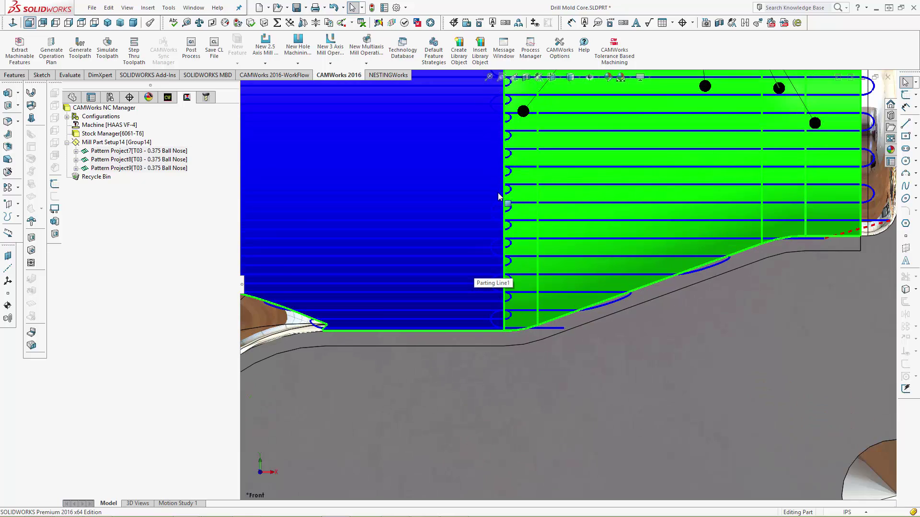
scroll(490, 206, "down", 1)
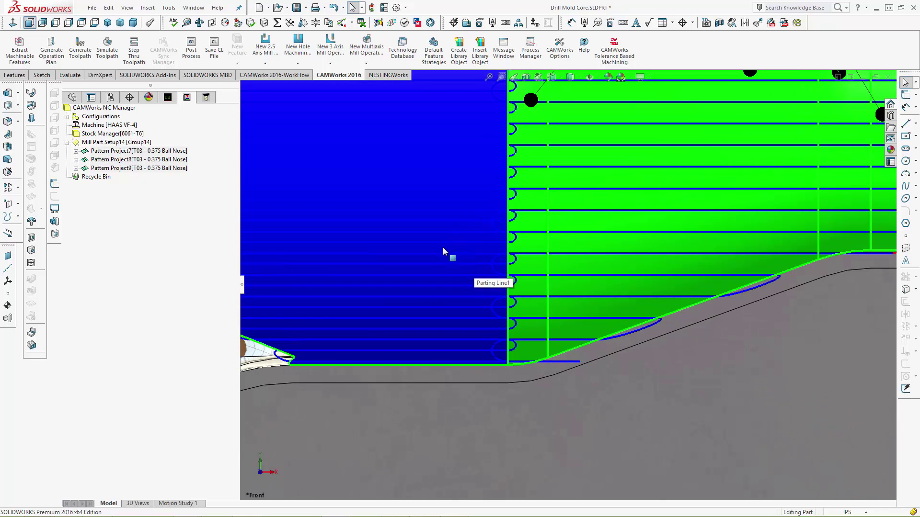
scroll(405, 295, "up", 3)
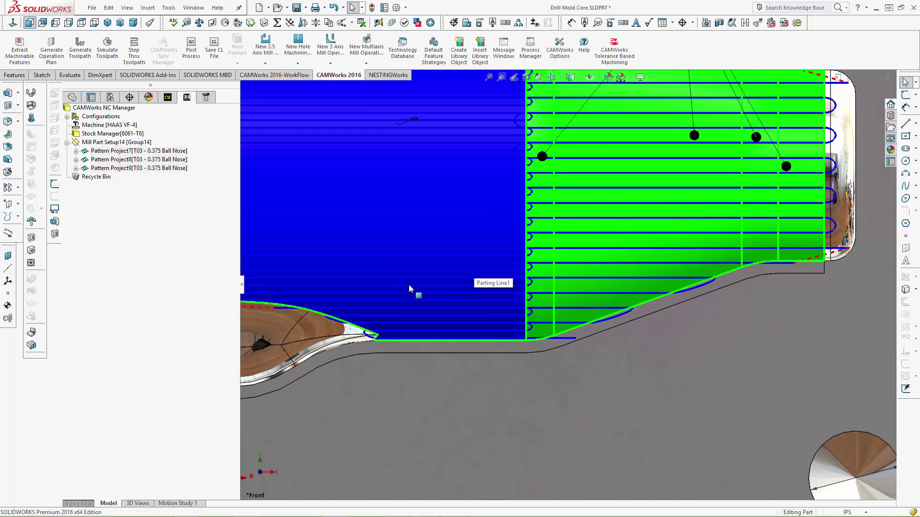
scroll(383, 257, "down", 2)
scroll(393, 278, "down", 1)
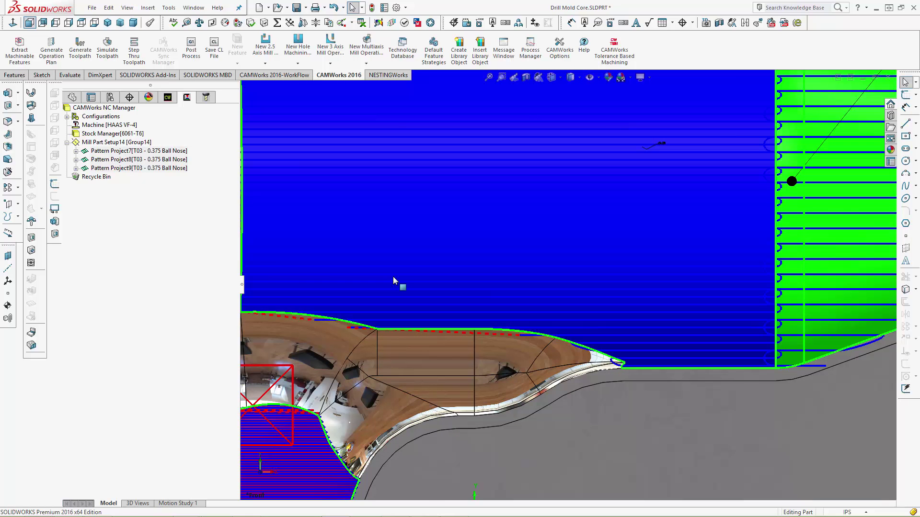
scroll(393, 278, "up", 3)
scroll(452, 433, "down", 4)
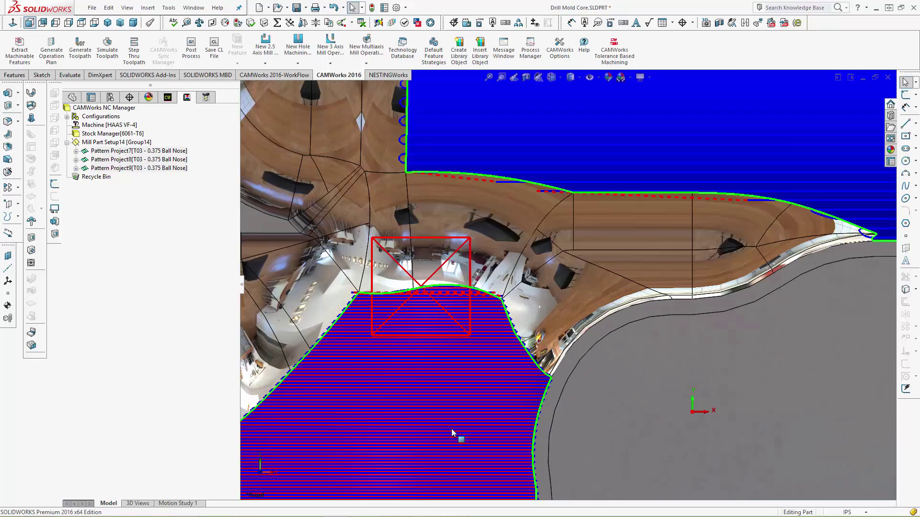
scroll(452, 432, "down", 3)
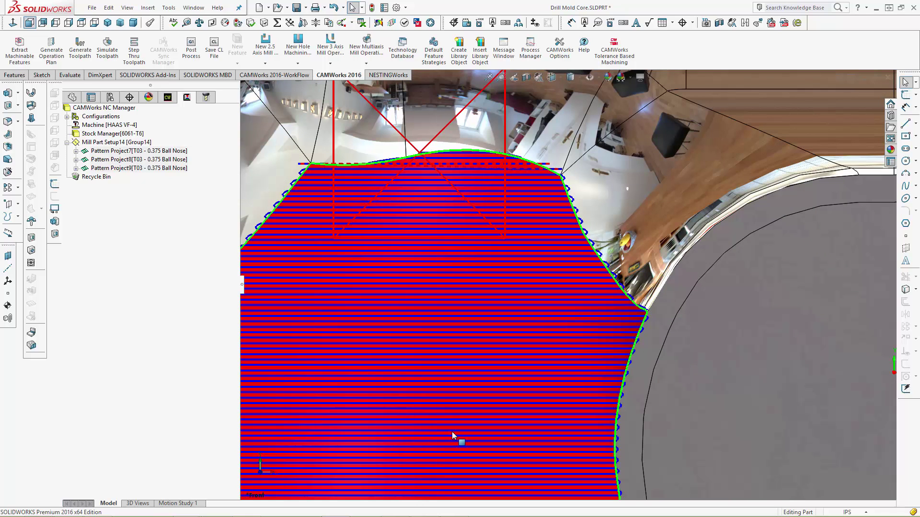
scroll(453, 433, "up", 2)
scroll(454, 432, "up", 3)
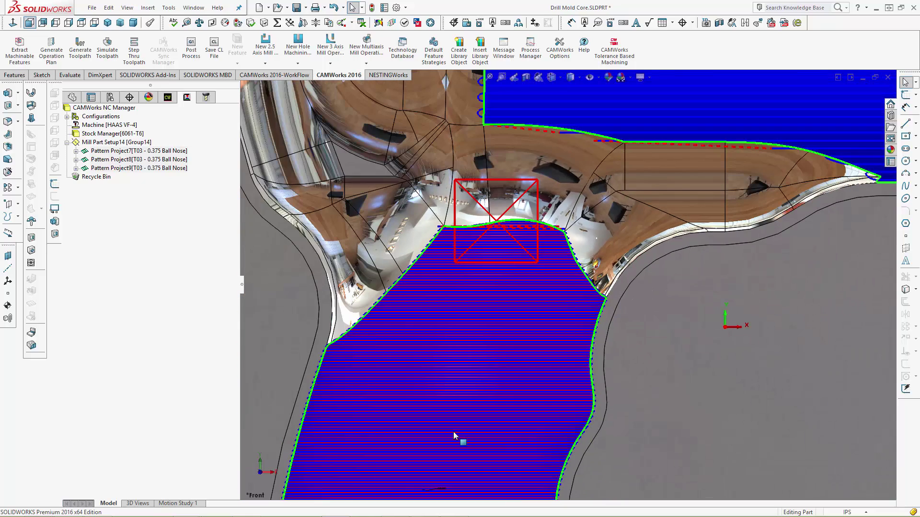
scroll(454, 432, "up", 3)
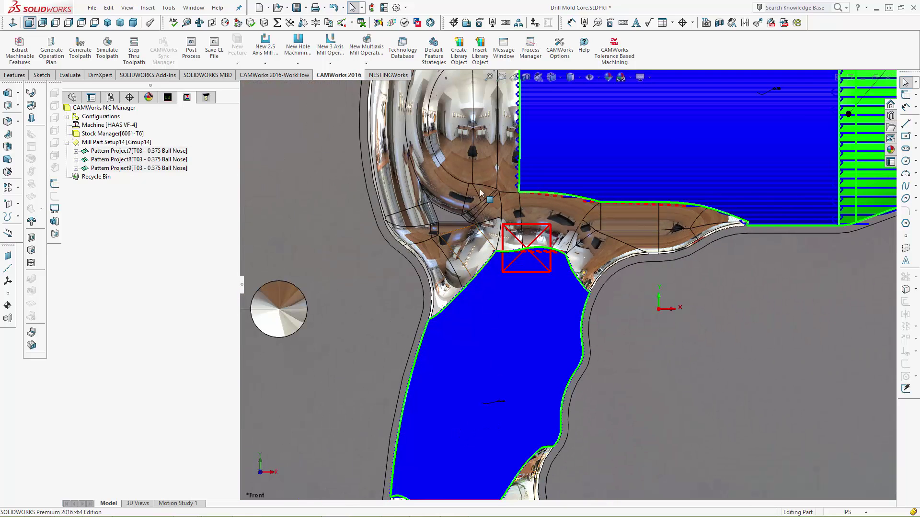
left_click(489, 78)
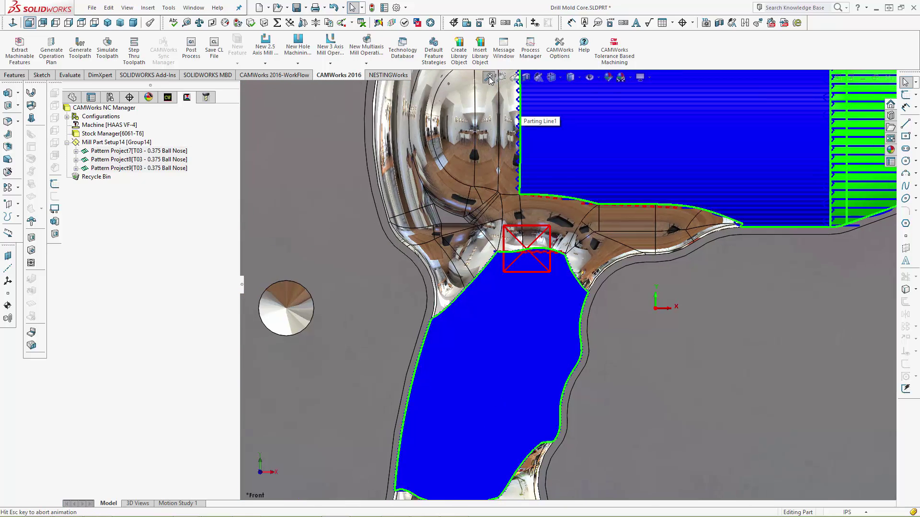